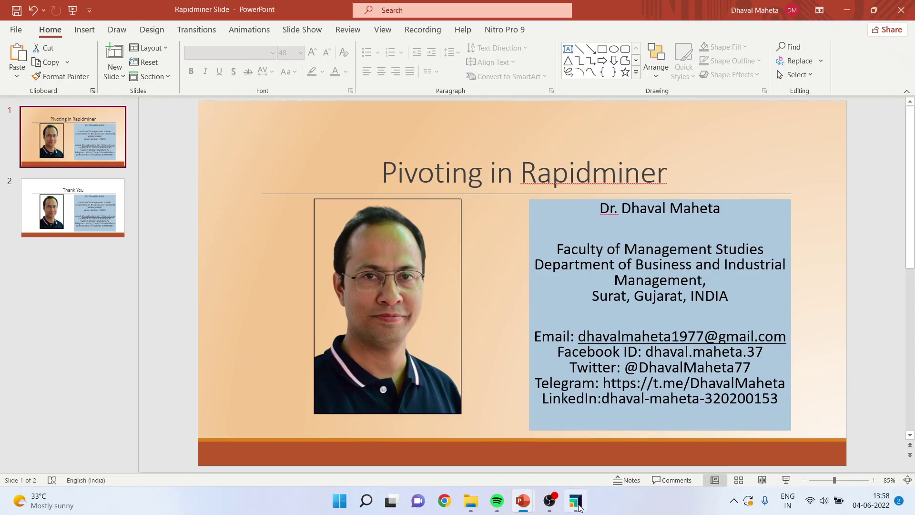
# - Add a Retrieve Titanic operator loading the Titanic sample data onto the canvas
pyautogui.click(574, 501)
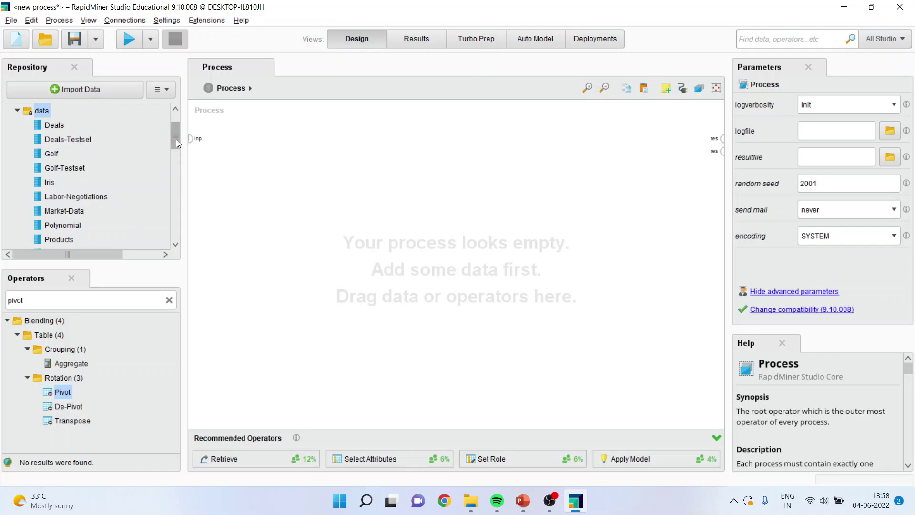
pyautogui.moveTo(176, 140); pyautogui.dragTo(173, 163)
pyautogui.moveTo(62, 172); pyautogui.dragTo(74, 171)
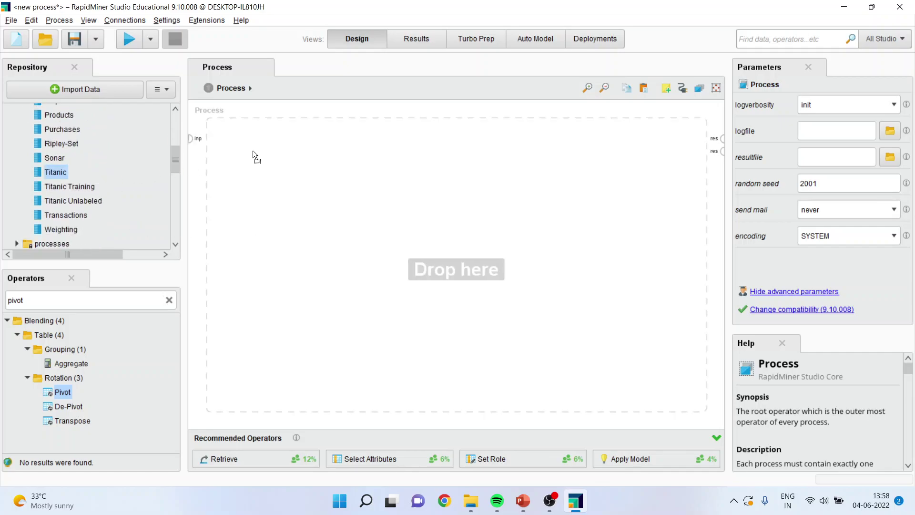
pyautogui.moveTo(257, 151); pyautogui.dragTo(284, 148)
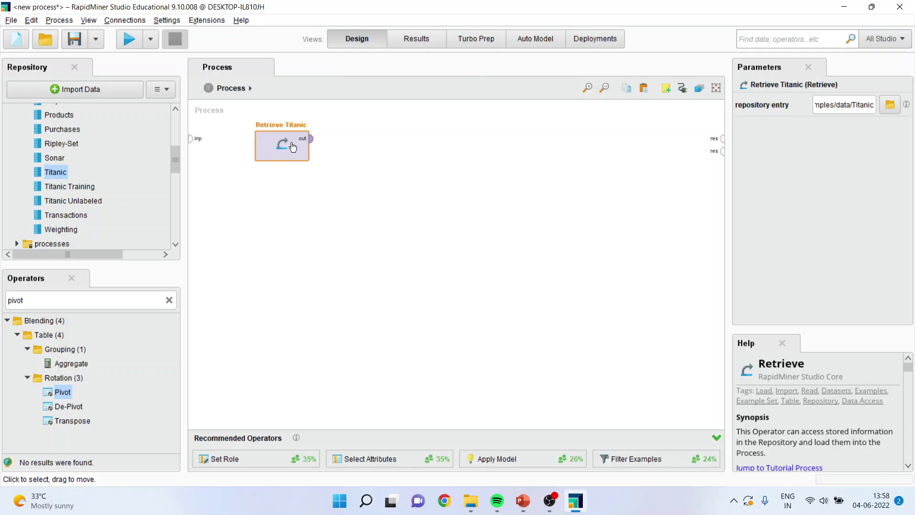
# - Add a Nominal to Numerical operator beside Retrieve Titanic via the 'nominal to' search
pyautogui.doubleClick(74, 300)
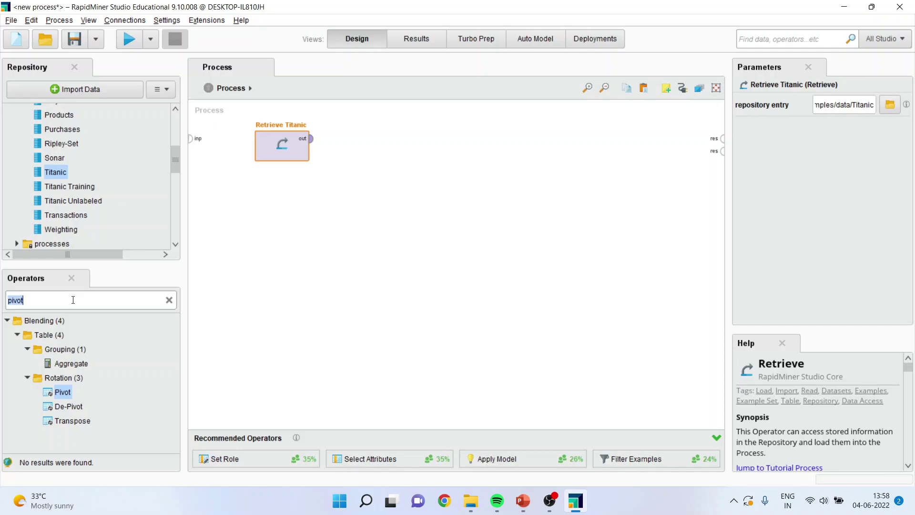
pyautogui.write('nominal')
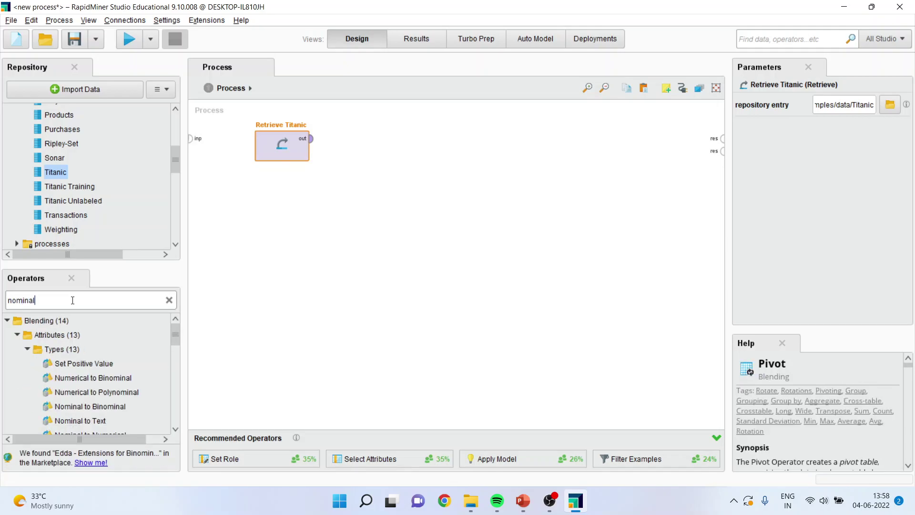
pyautogui.write(' to')
pyautogui.moveTo(108, 405); pyautogui.dragTo(115, 399)
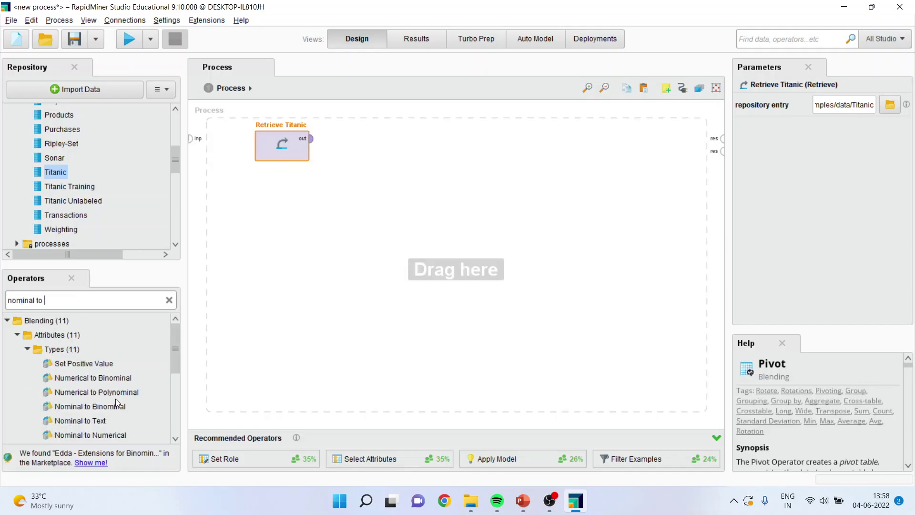
pyautogui.moveTo(113, 436); pyautogui.dragTo(470, 176)
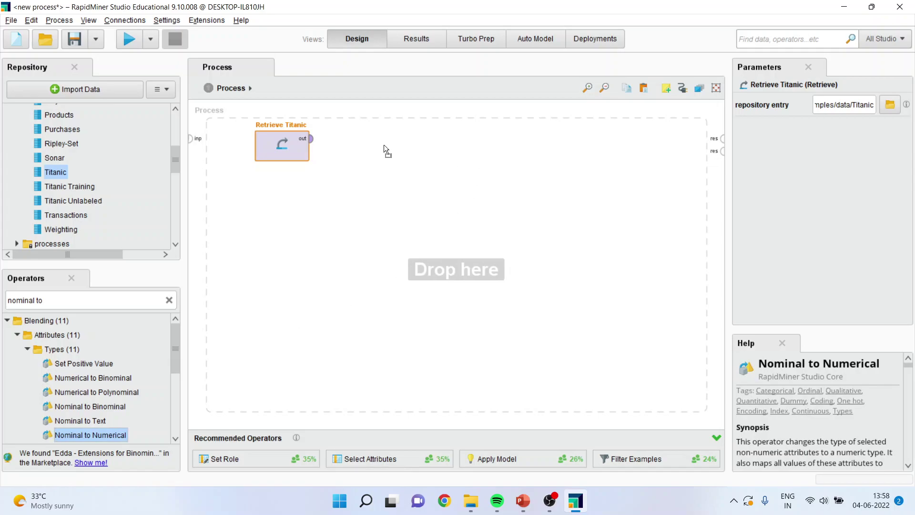
pyautogui.moveTo(371, 139); pyautogui.dragTo(371, 140)
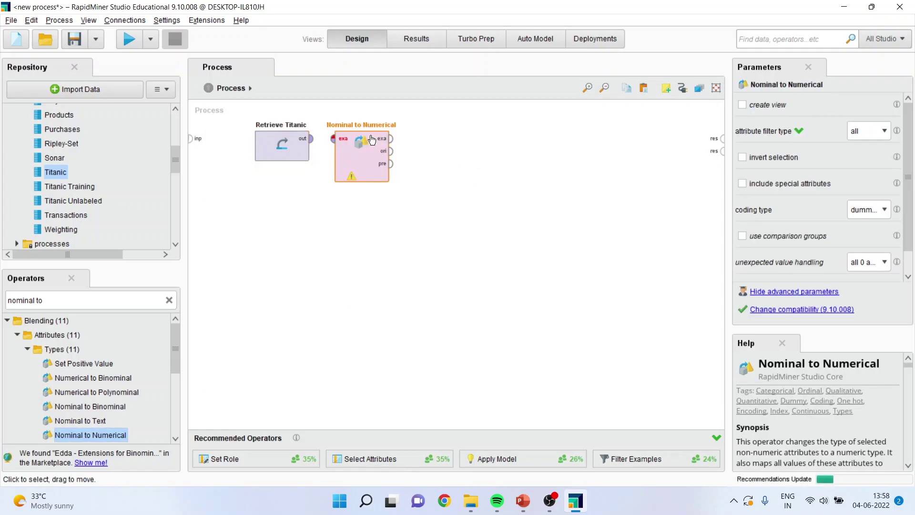
# - Wire Retrieve out into Nominal to Numerical exa and its exa output to the process result
pyautogui.click(311, 138)
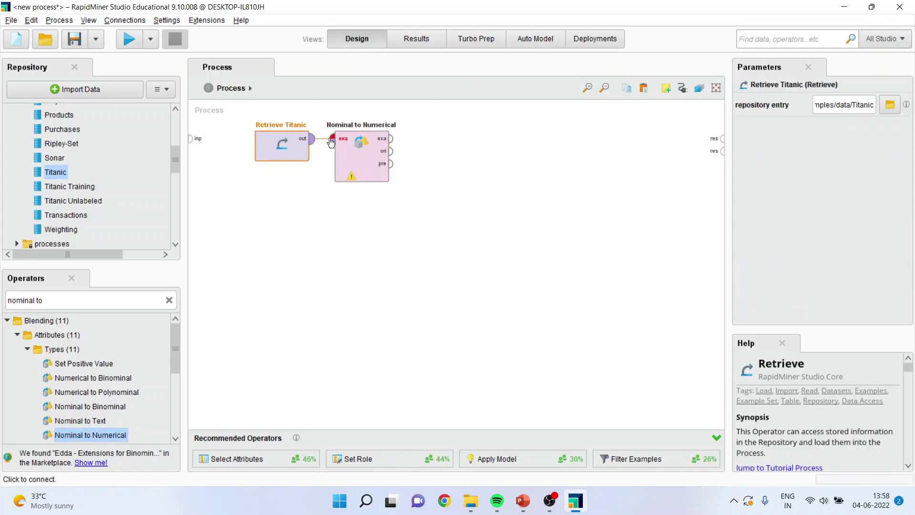
pyautogui.click(333, 140)
pyautogui.click(391, 139)
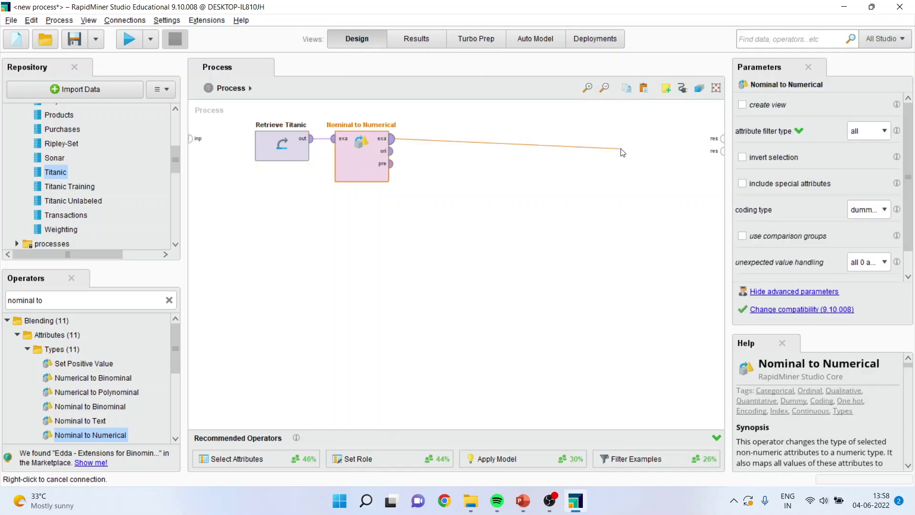
pyautogui.click(722, 140)
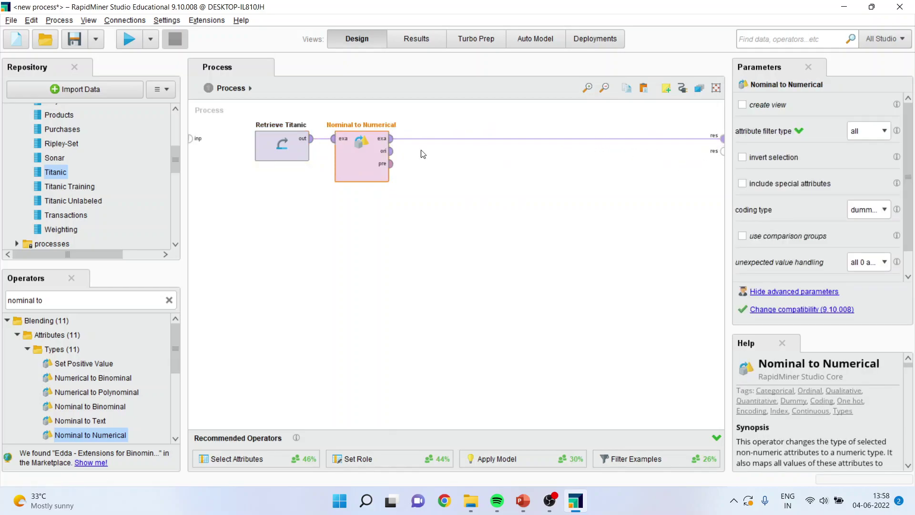
# - Run the process, yielding the converted 1,309-example, 2,463-attribute Titanic table
pyautogui.click(124, 37)
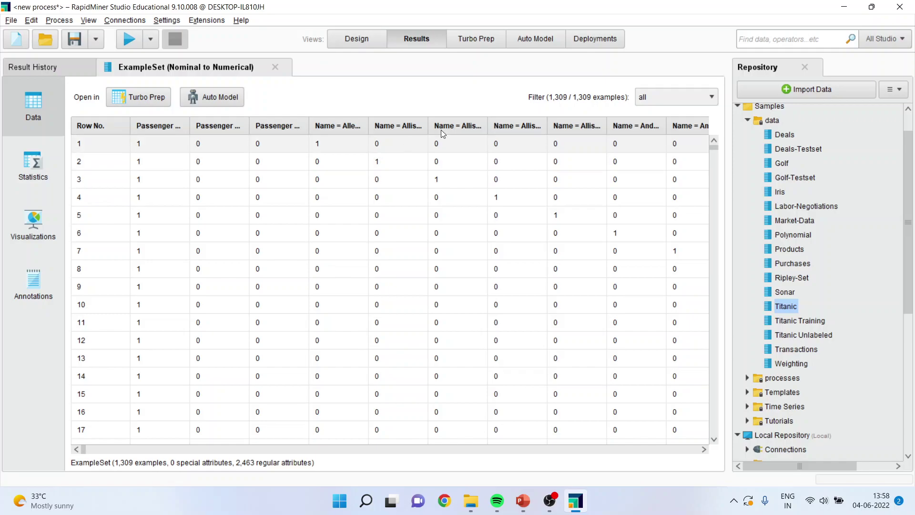
# - Back in Design, restrict Nominal to Numerical to attribute filter type single on Survived
pyautogui.click(361, 42)
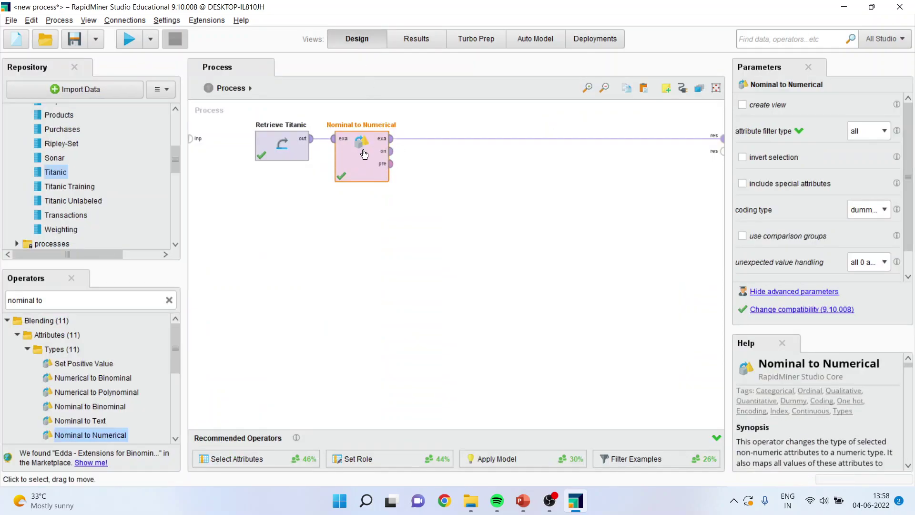
pyautogui.click(887, 133)
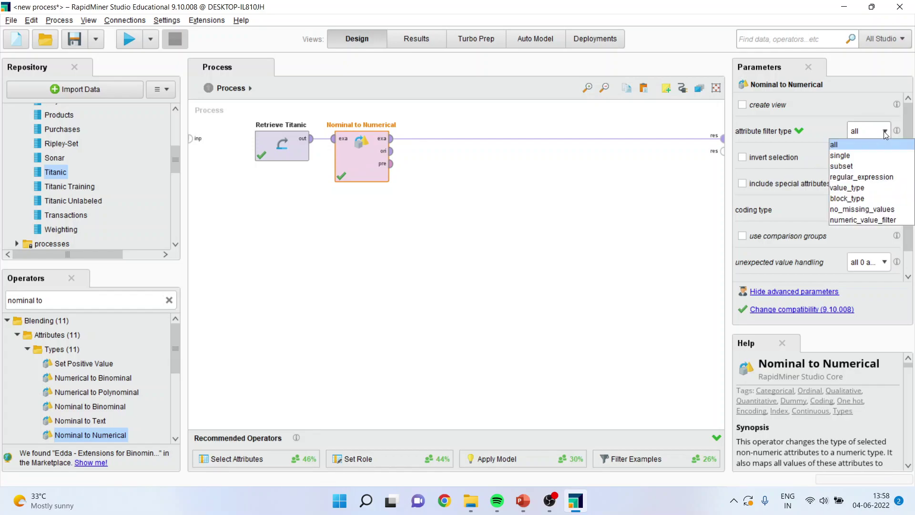
pyautogui.click(863, 156)
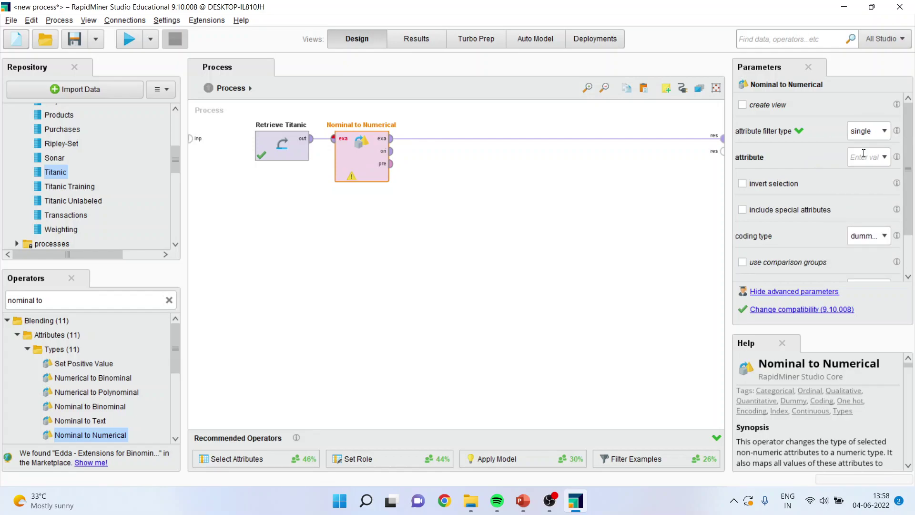
pyautogui.click(886, 158)
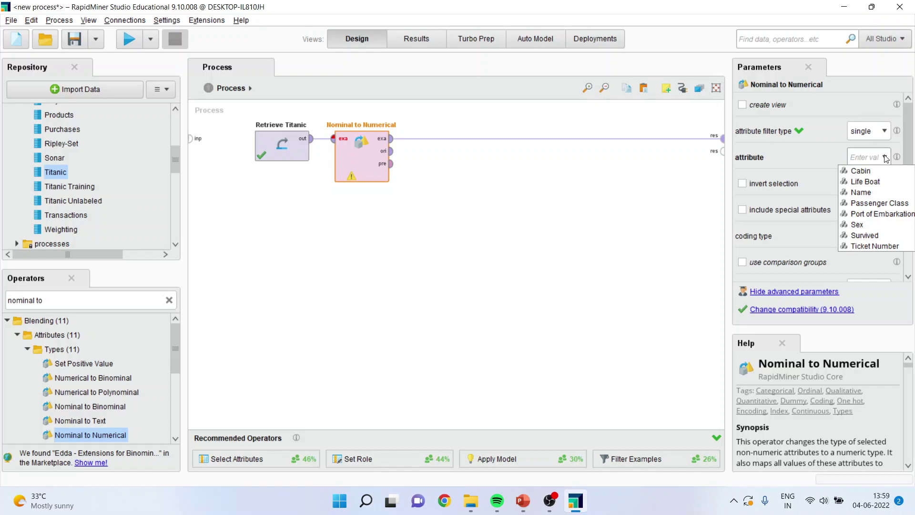
pyautogui.click(878, 235)
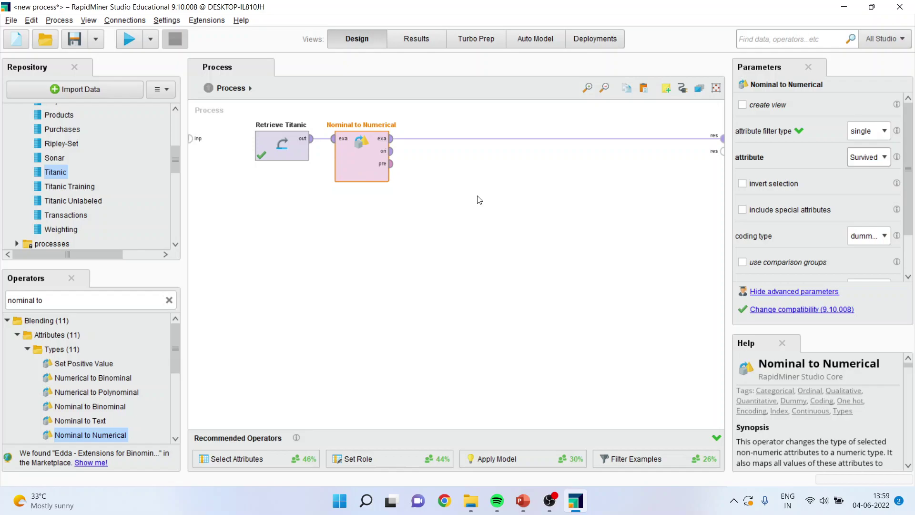
# - Add a Pivot operator after Nominal to Numerical via the 'pivot' search
pyautogui.click(49, 301)
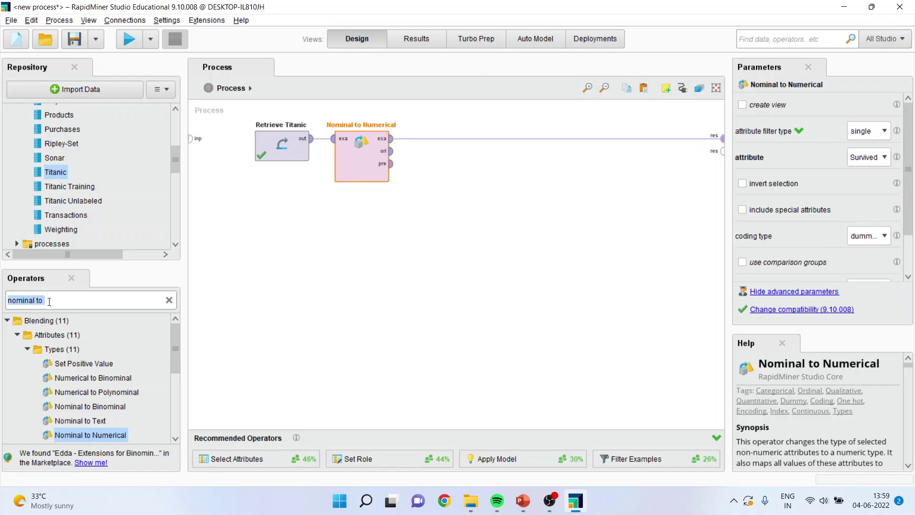
pyautogui.write('pivot')
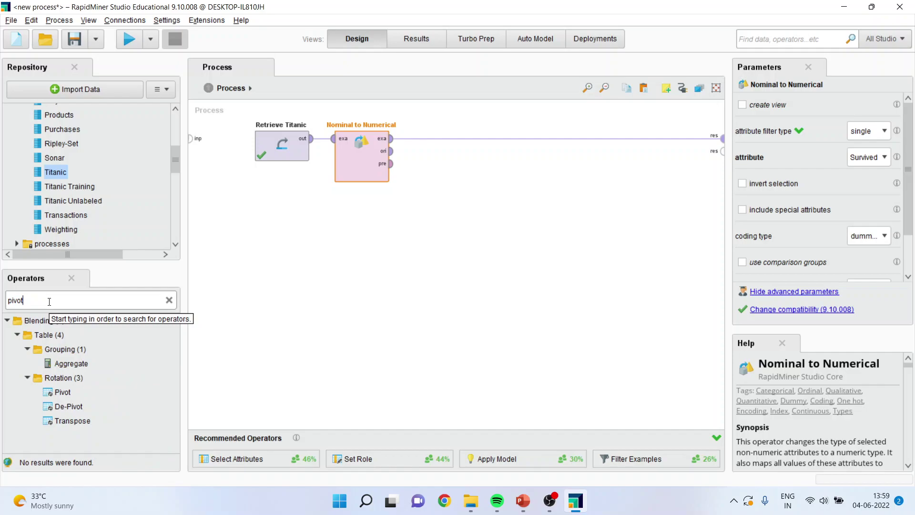
pyautogui.moveTo(65, 391)
pyautogui.mouseDown()
pyautogui.moveTo(79, 395)
pyautogui.moveTo(392, 246)
pyautogui.mouseUp()
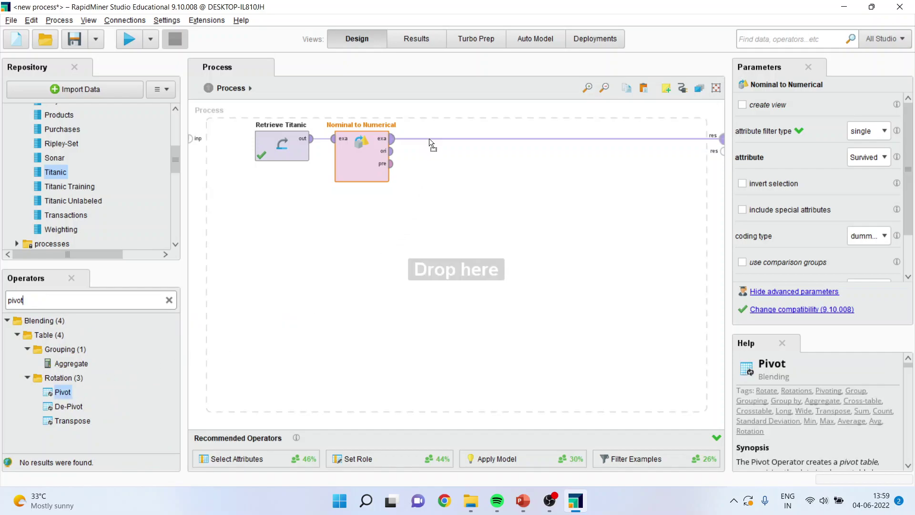
pyautogui.moveTo(427, 148); pyautogui.dragTo(429, 139)
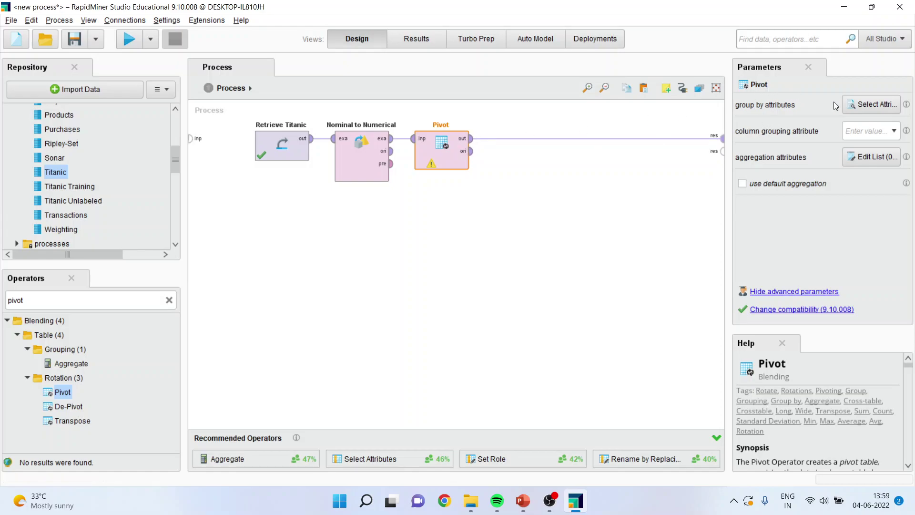
# - Set Pivot's group-by attribute to Survived = Yes
pyautogui.click(878, 106)
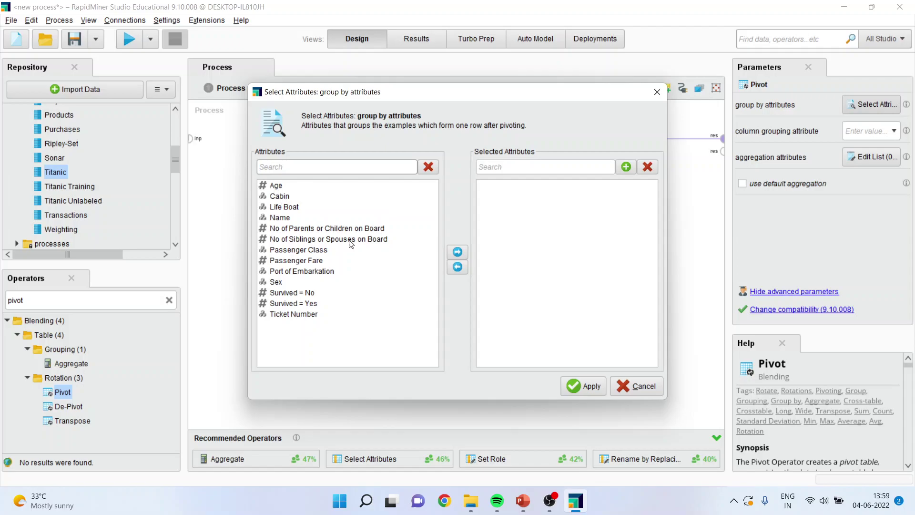
pyautogui.click(304, 304)
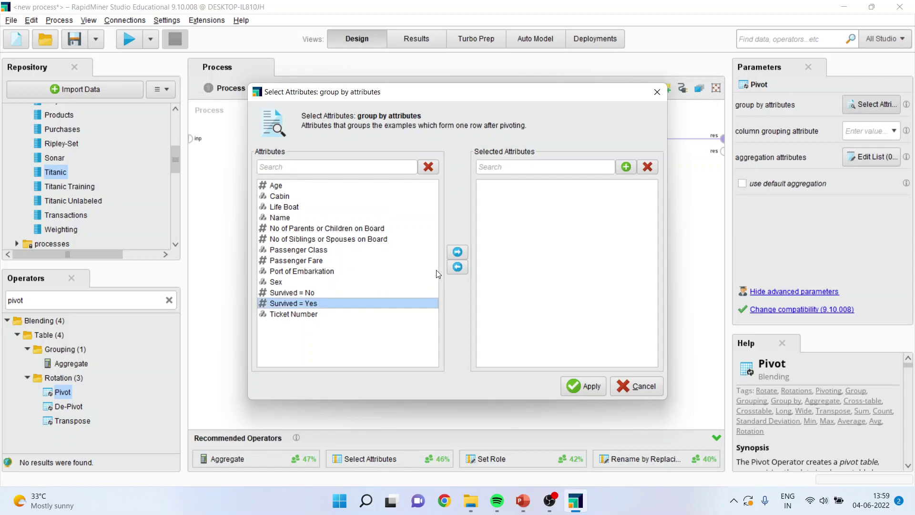
pyautogui.click(457, 252)
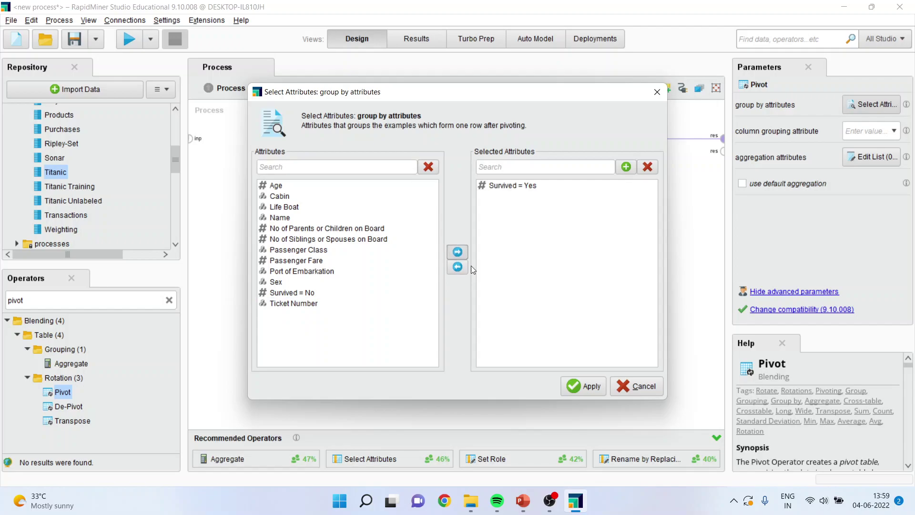
pyautogui.click(588, 388)
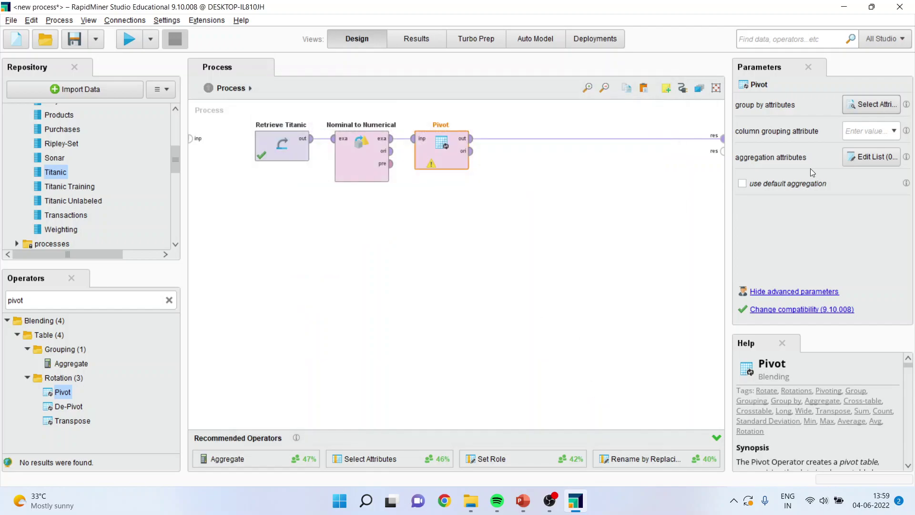
# - Set Pivot's column grouping attribute to Sex
pyautogui.click(894, 132)
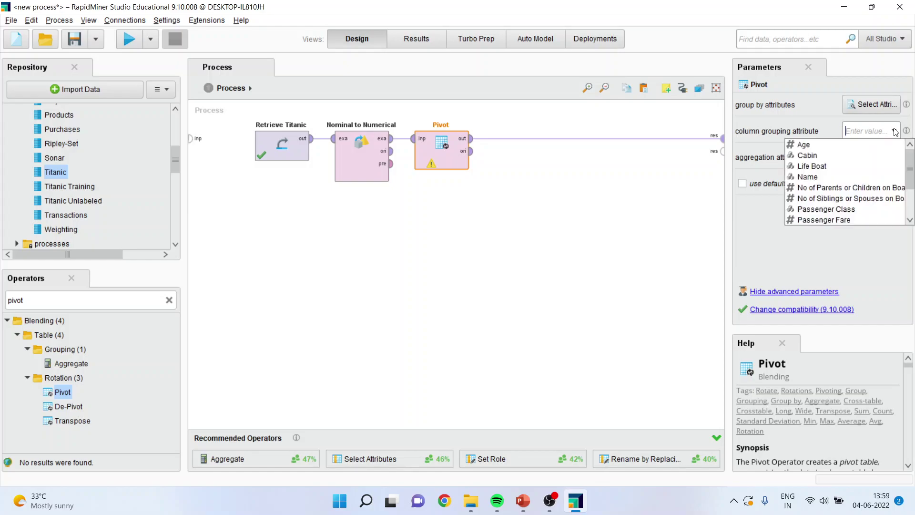
pyautogui.scroll(-2, 829, 172)
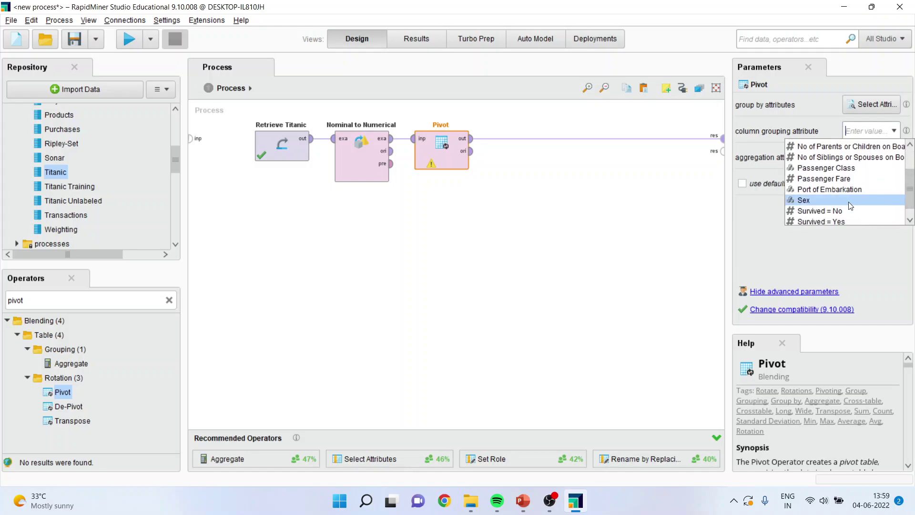
pyautogui.click(833, 201)
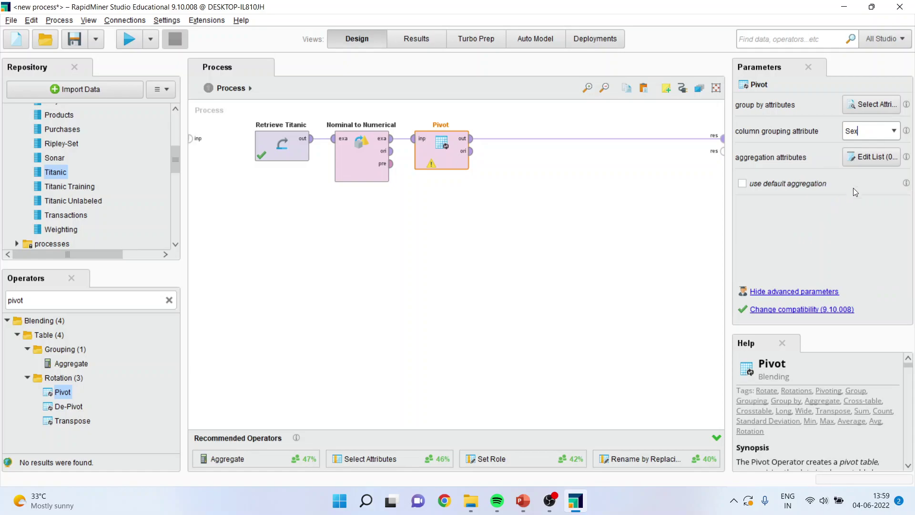
# - Add a Pivot aggregation entry for Age with the count function
pyautogui.click(869, 158)
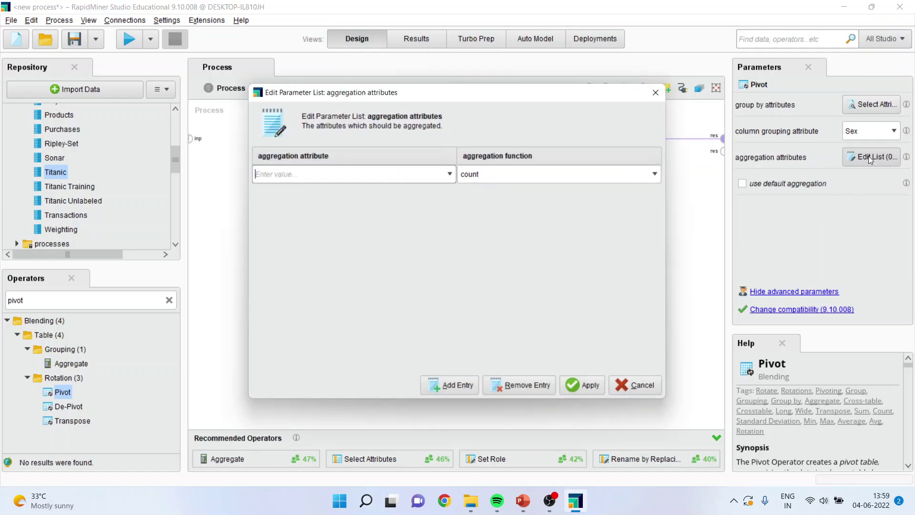
pyautogui.click(451, 174)
pyautogui.click(375, 184)
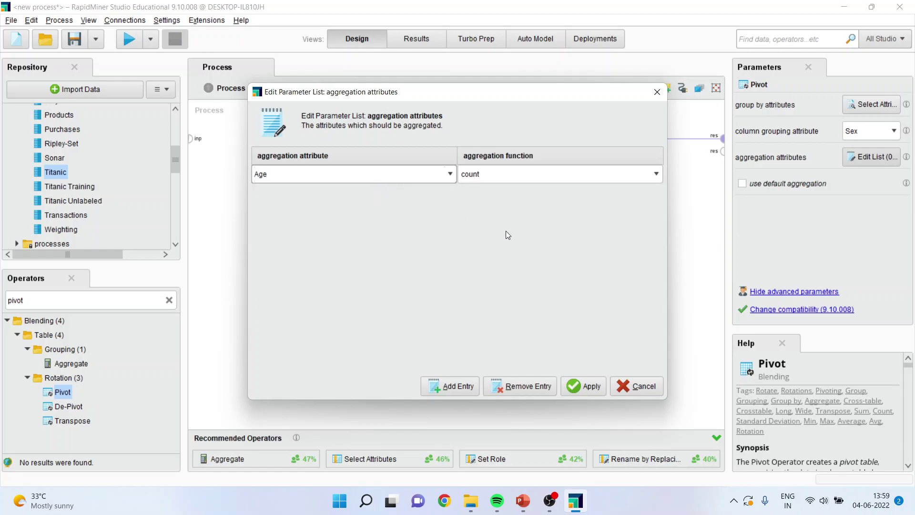
pyautogui.click(584, 386)
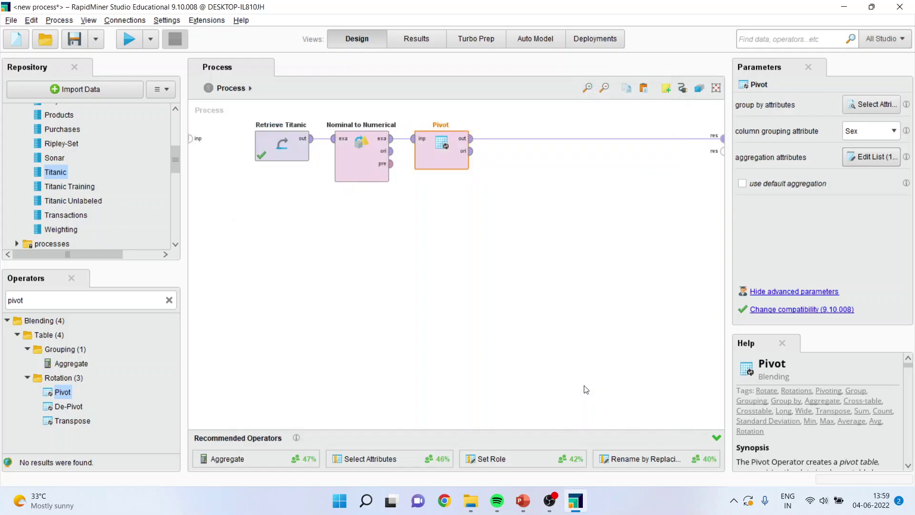
# - Run the process and widen count(Age)_Female, count(Age)_Male and Survived = Yes columns, then return to Design
pyautogui.click(126, 39)
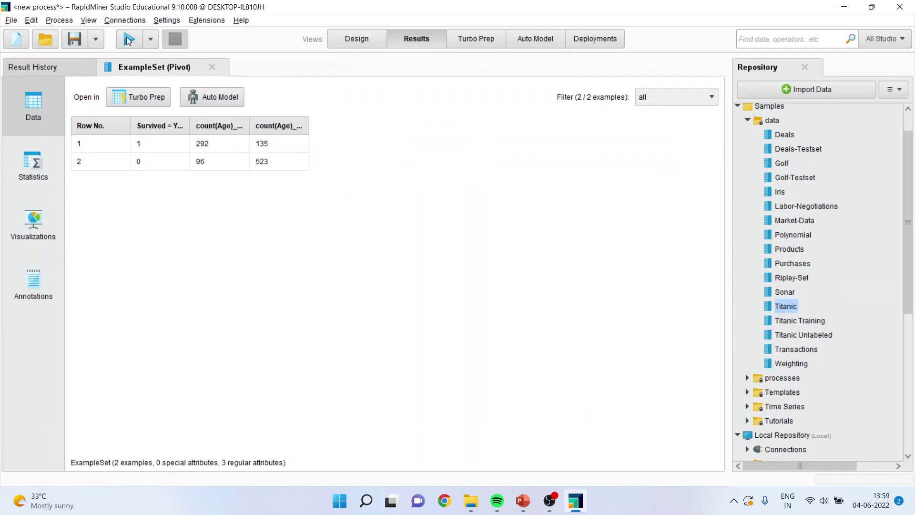
pyautogui.moveTo(246, 128); pyautogui.dragTo(289, 128)
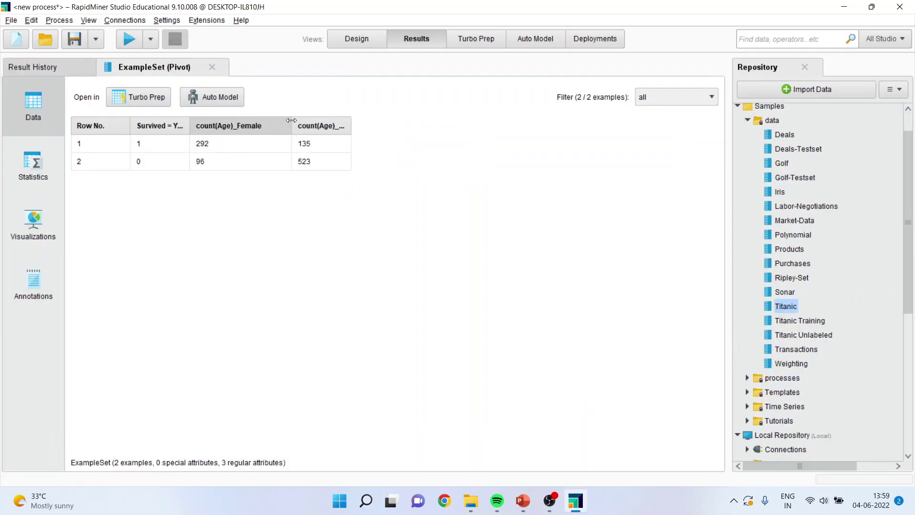
pyautogui.moveTo(352, 127); pyautogui.dragTo(407, 126)
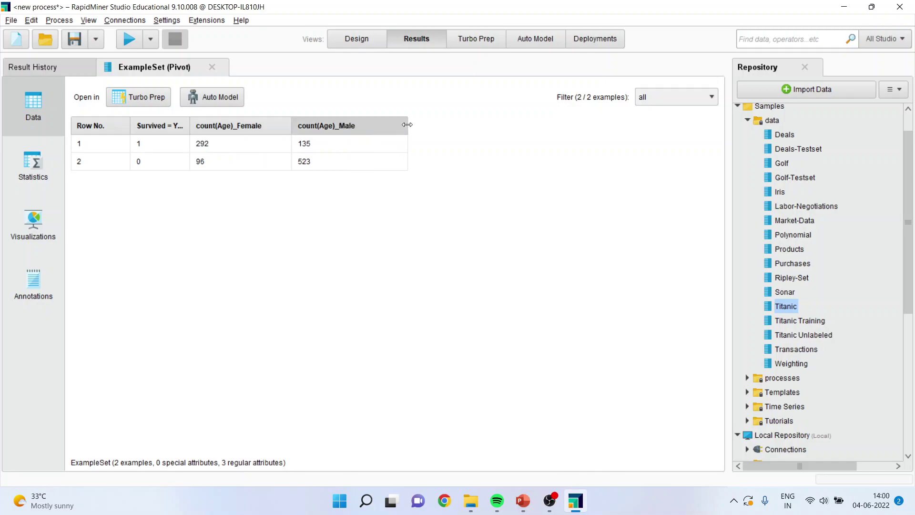
pyautogui.moveTo(192, 125); pyautogui.dragTo(253, 125)
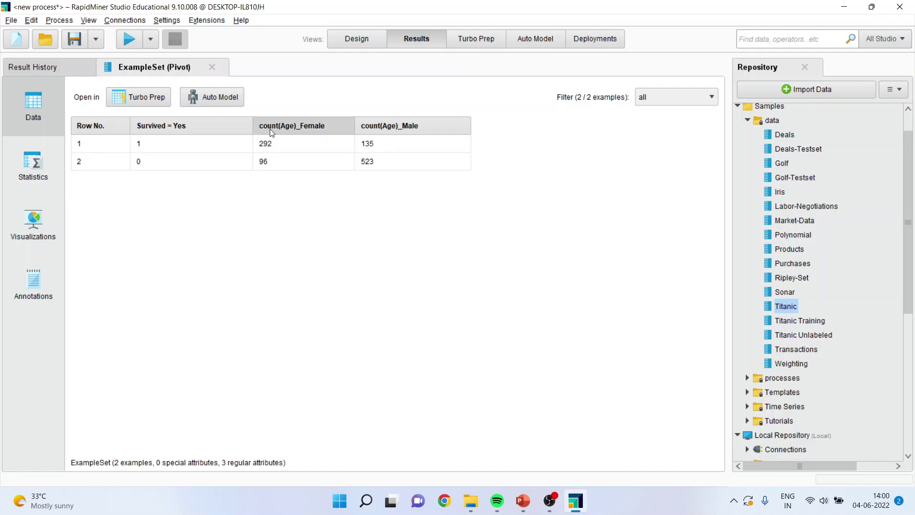
pyautogui.click(354, 40)
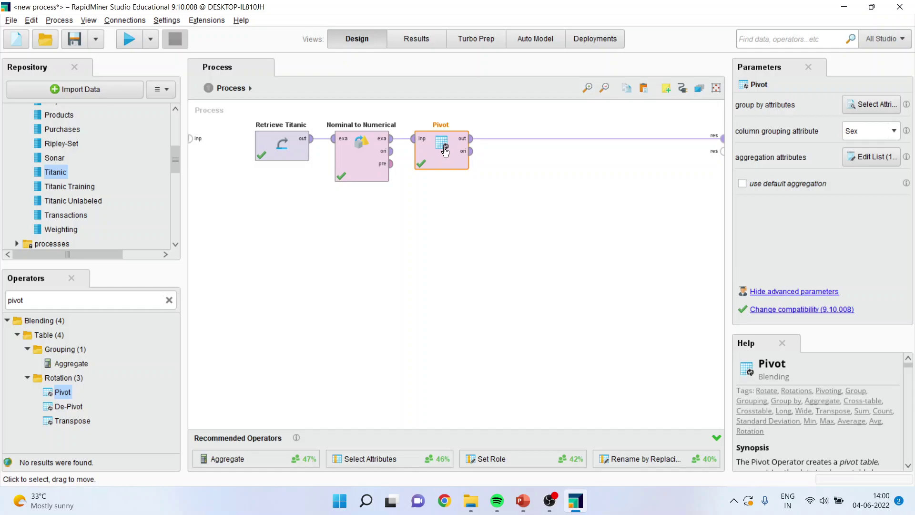
# - Change the Age aggregation function from count to average
pyautogui.click(871, 159)
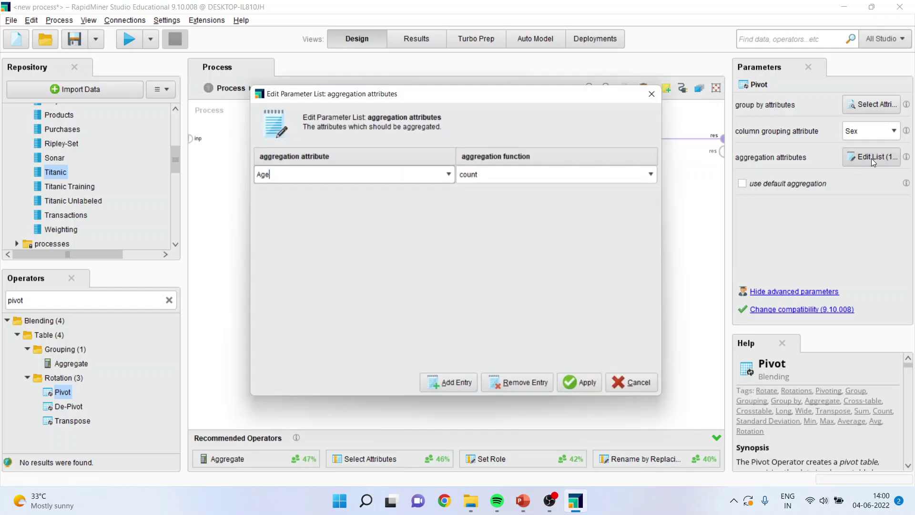
pyautogui.click(656, 174)
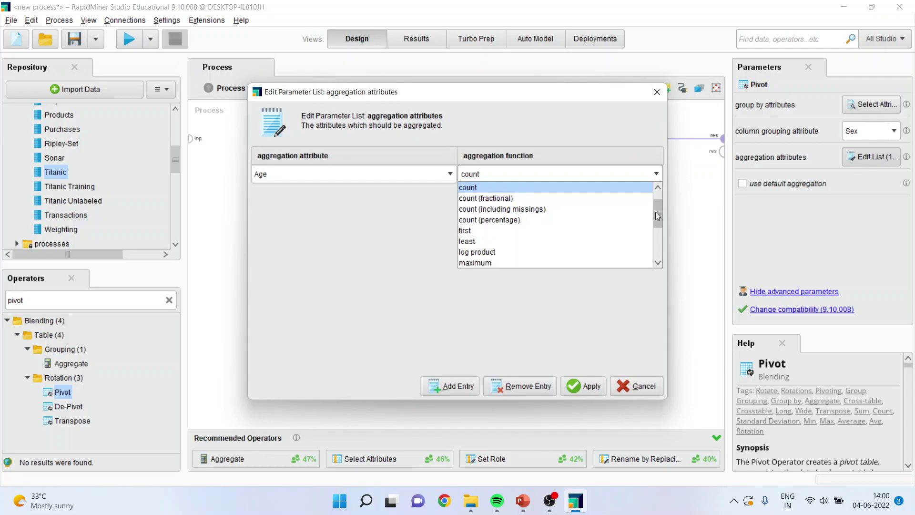
pyautogui.moveTo(655, 212); pyautogui.dragTo(658, 192)
pyautogui.click(575, 186)
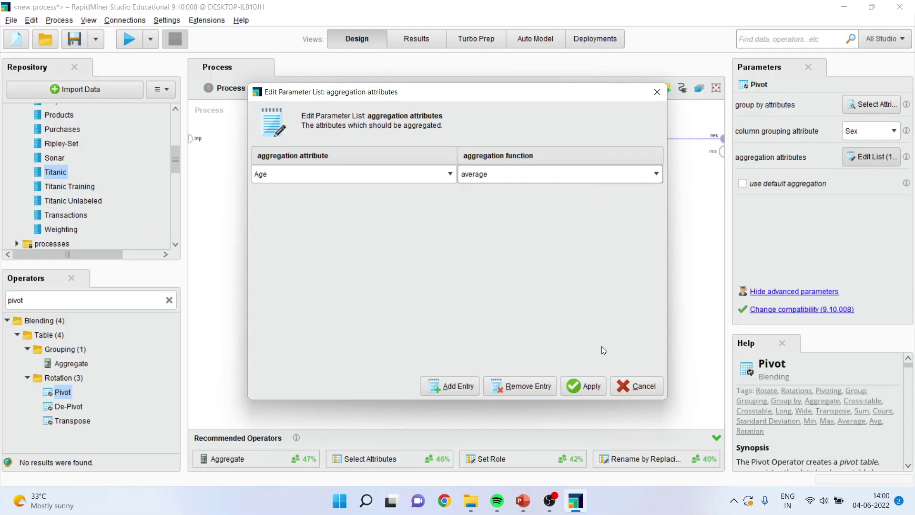
pyautogui.click(591, 386)
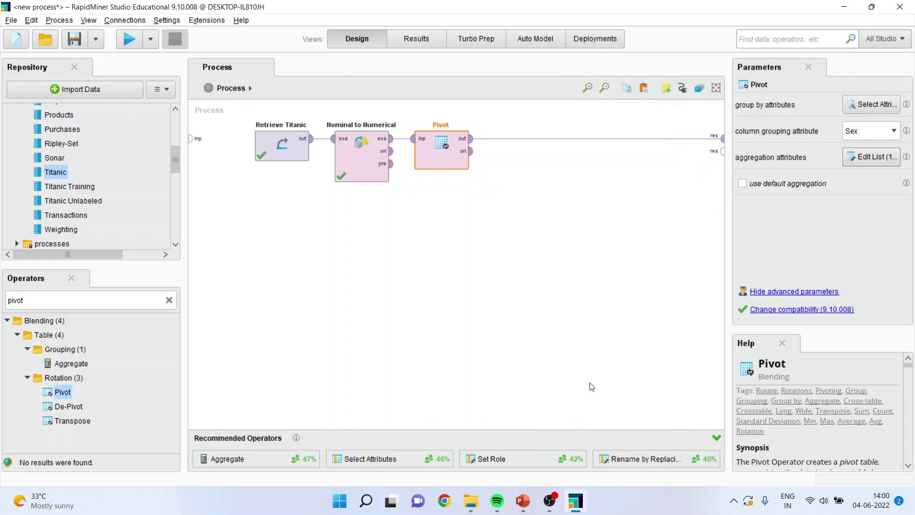
# - Rerun the process and widen the average(Age)_Female, average(Age)_Male and Survived = Yes columns
pyautogui.click(123, 41)
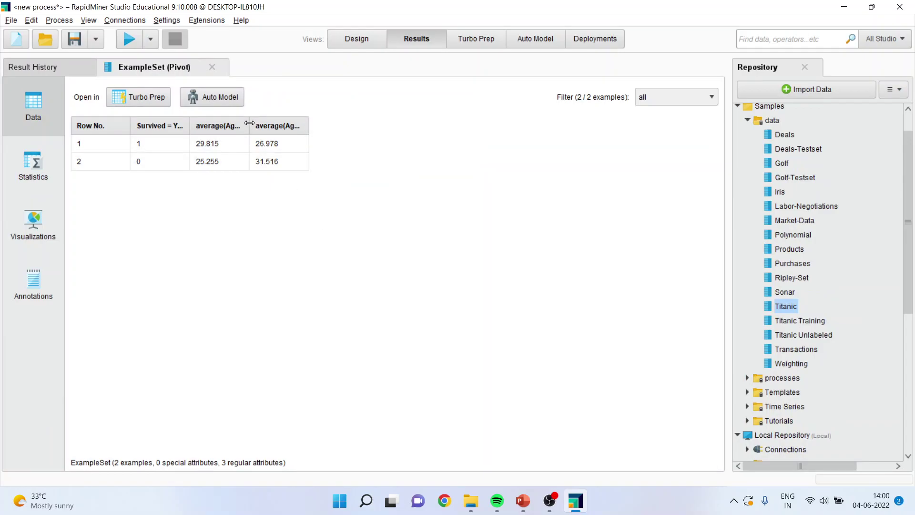
pyautogui.moveTo(249, 125); pyautogui.dragTo(280, 126)
pyautogui.moveTo(341, 125); pyautogui.dragTo(400, 125)
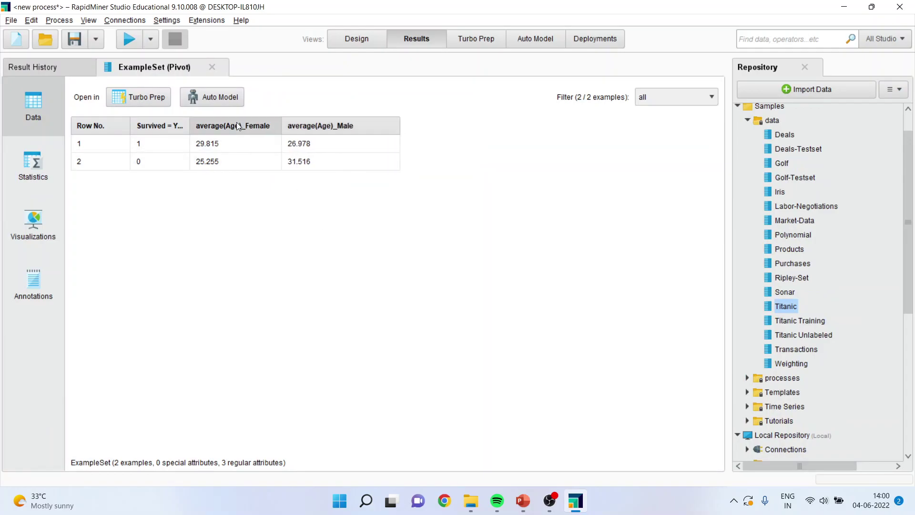
pyautogui.moveTo(189, 125); pyautogui.dragTo(241, 126)
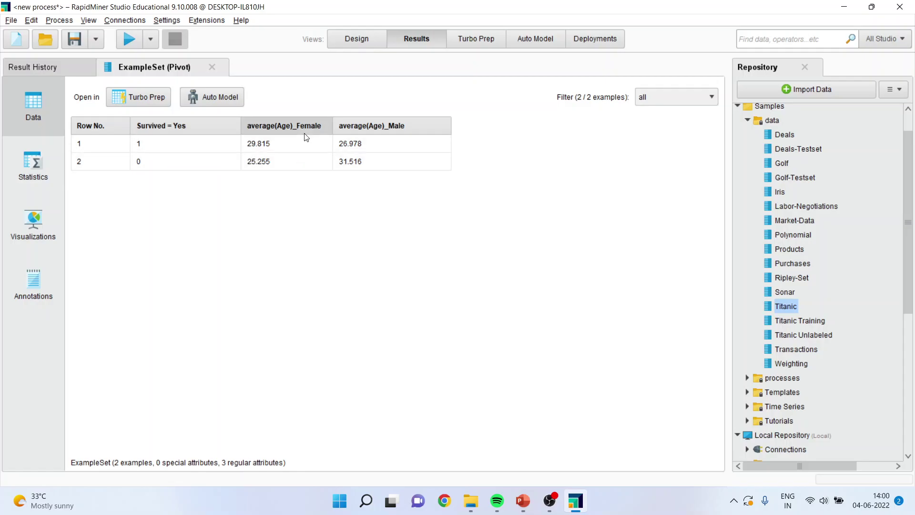
# - Inspect average ages: survivors 29.815 female, 26.978 male; non-survivors 25.255 female, 31.516 male
pyautogui.click(298, 149)
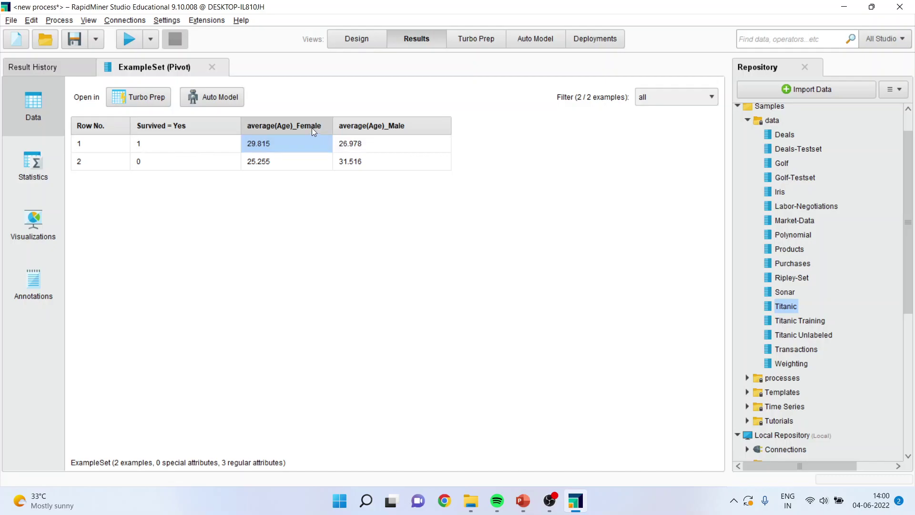
pyautogui.click(392, 143)
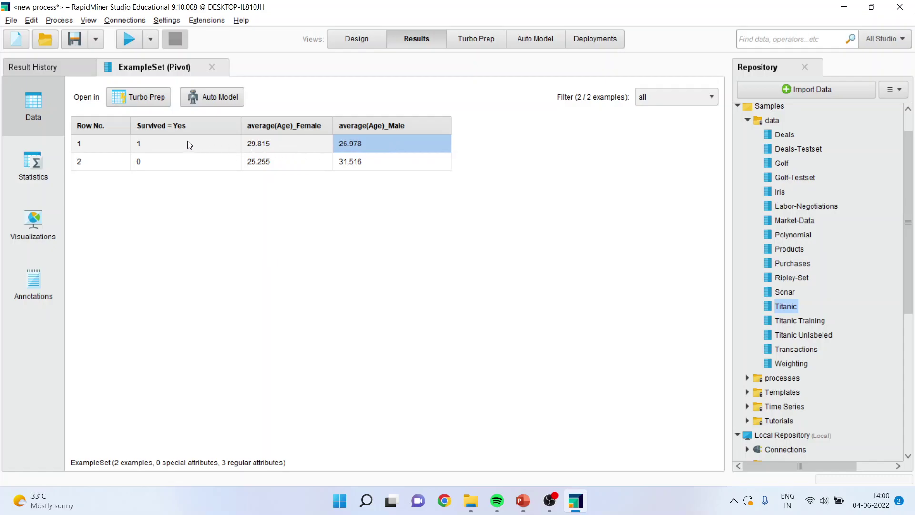
pyautogui.click(284, 145)
pyautogui.click(374, 146)
pyautogui.click(300, 142)
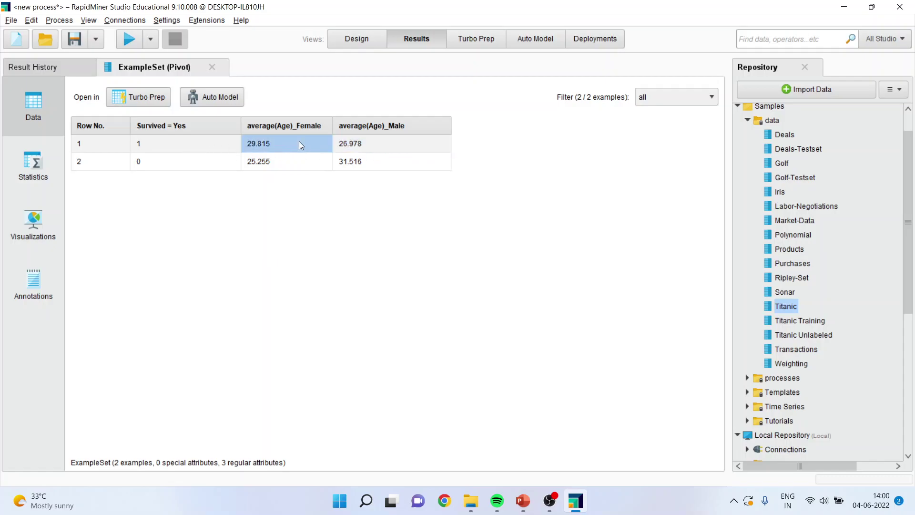
pyautogui.click(389, 142)
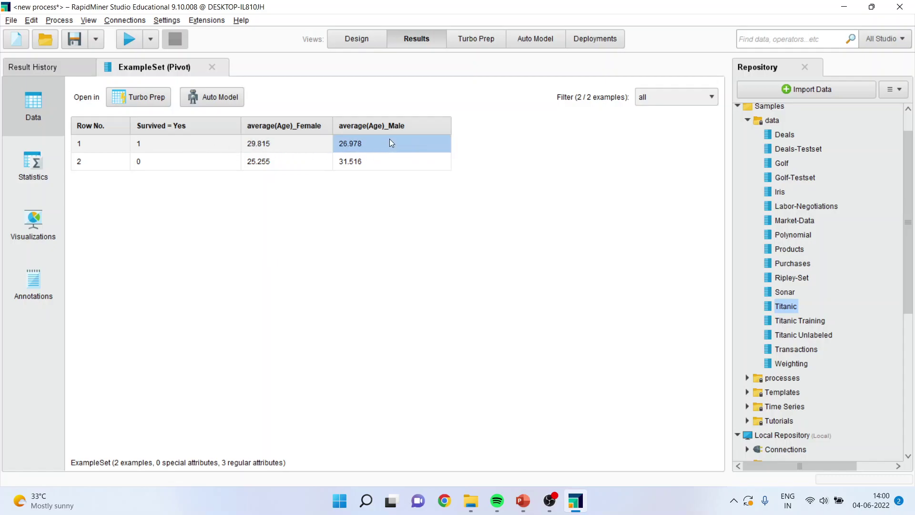
pyautogui.click(283, 165)
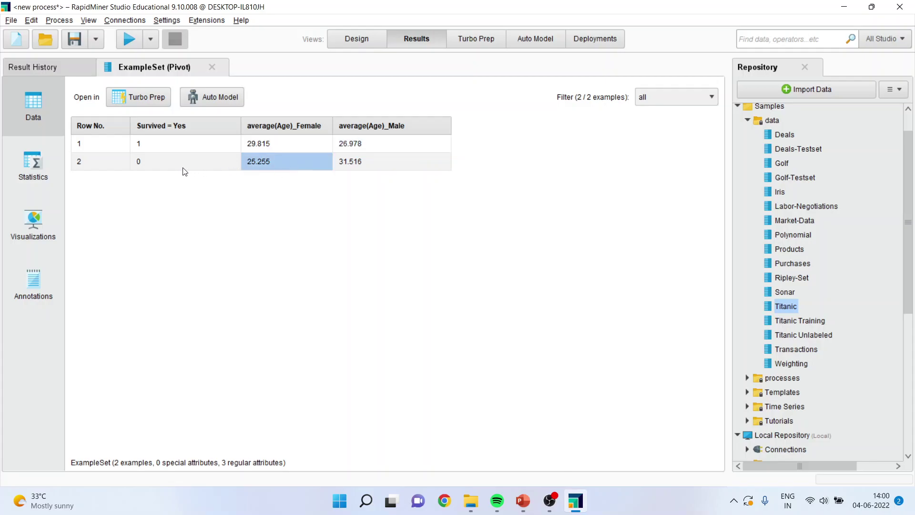
pyautogui.click(386, 162)
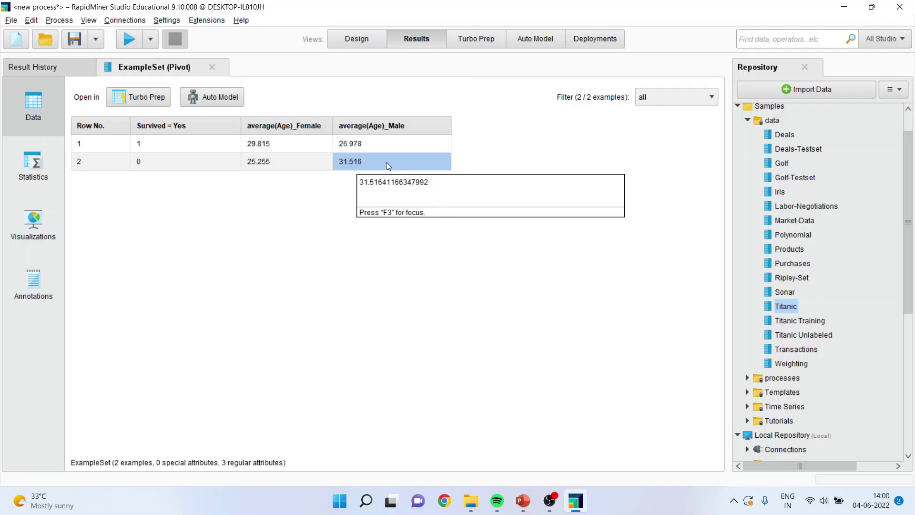
pyautogui.click(522, 493)
# - Switch from RapidMiner back to the 'Pivoting in Rapidminer' title slide in PowerPoint
pyautogui.click(420, 463)
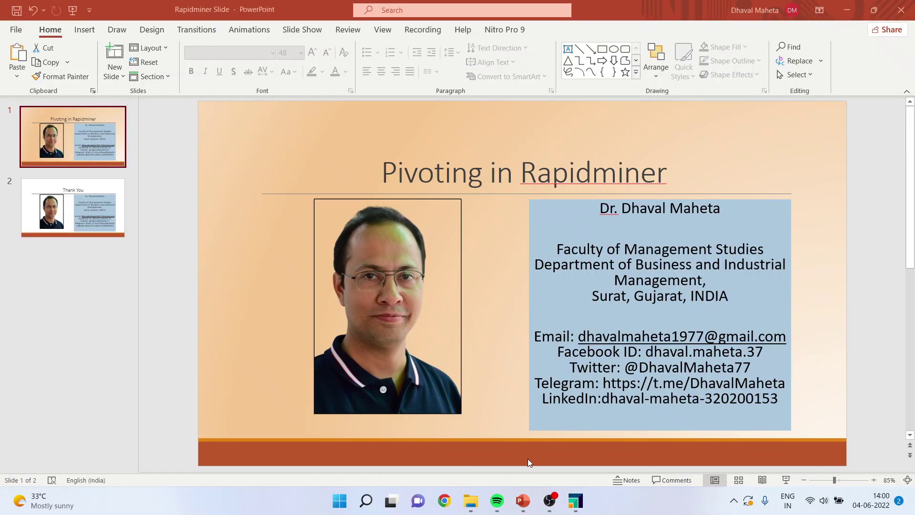